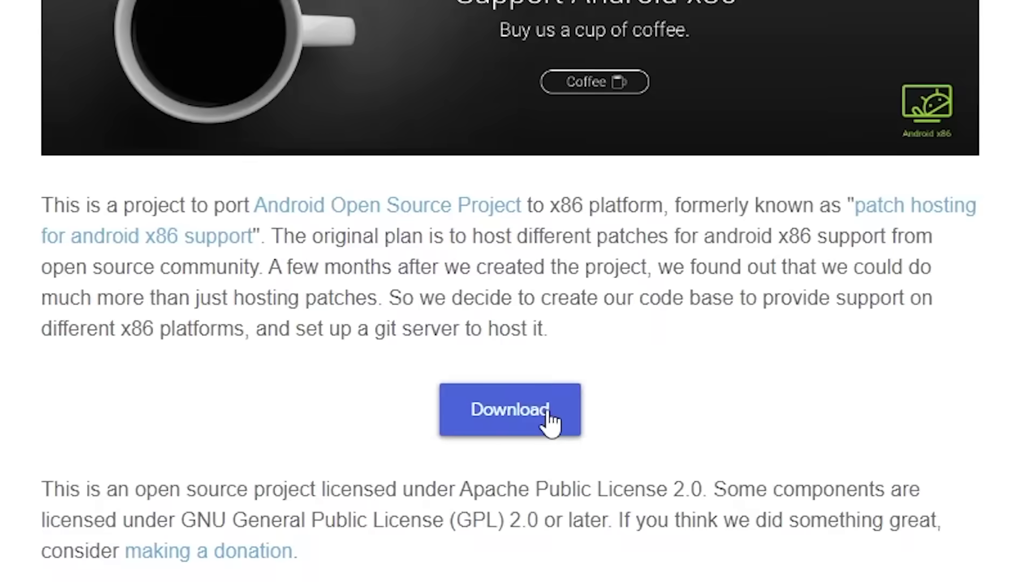
# Go from android-x86.org to the download page listing the FossHub, SourceForge and OSDN mirrors
pyautogui.click(514, 405)
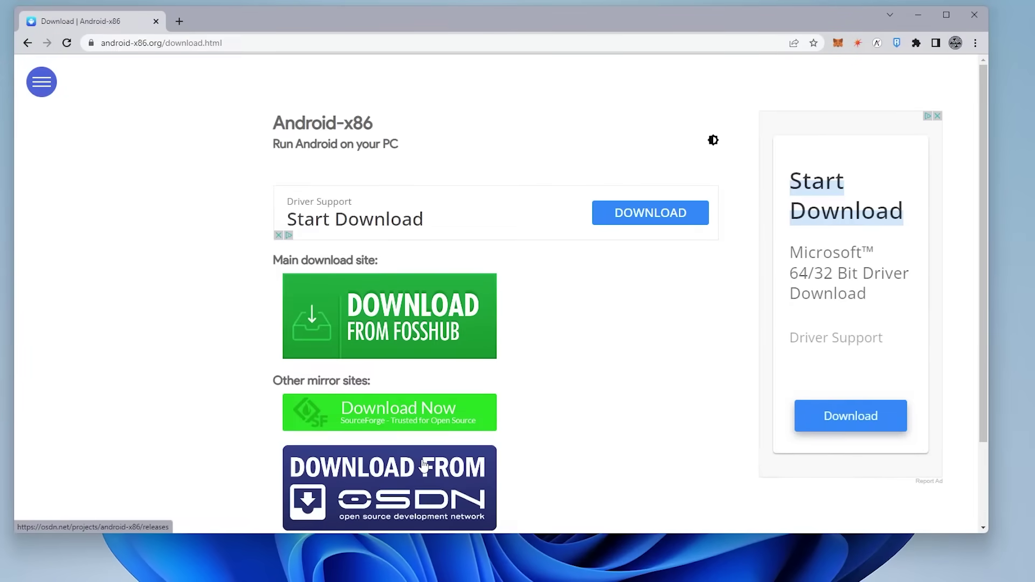
# Download the 64-bit Android-x86 9.0-r2 ISO from FossHub's file list
pyautogui.click(382, 306)
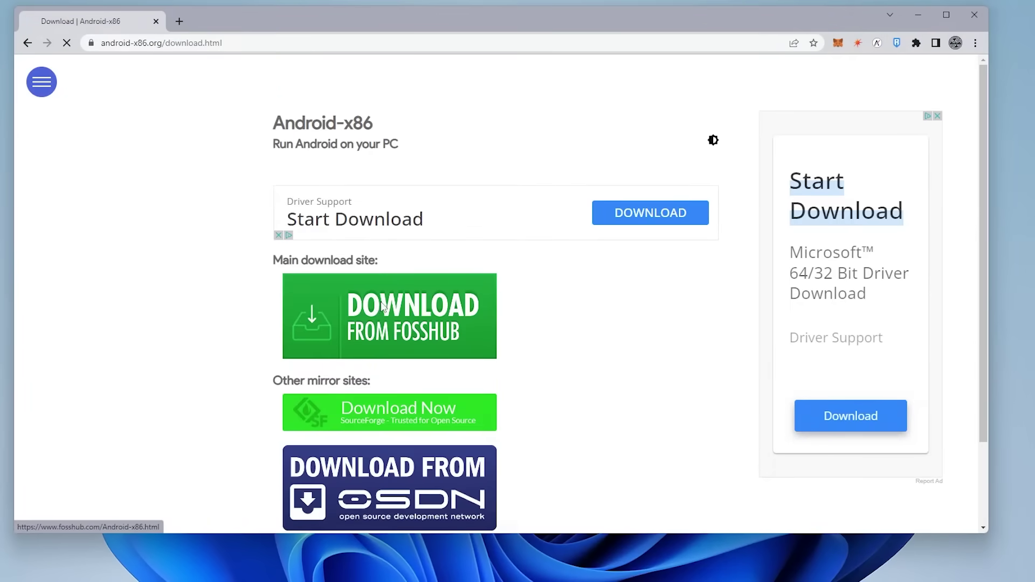
pyautogui.scroll(-5, 323, 283)
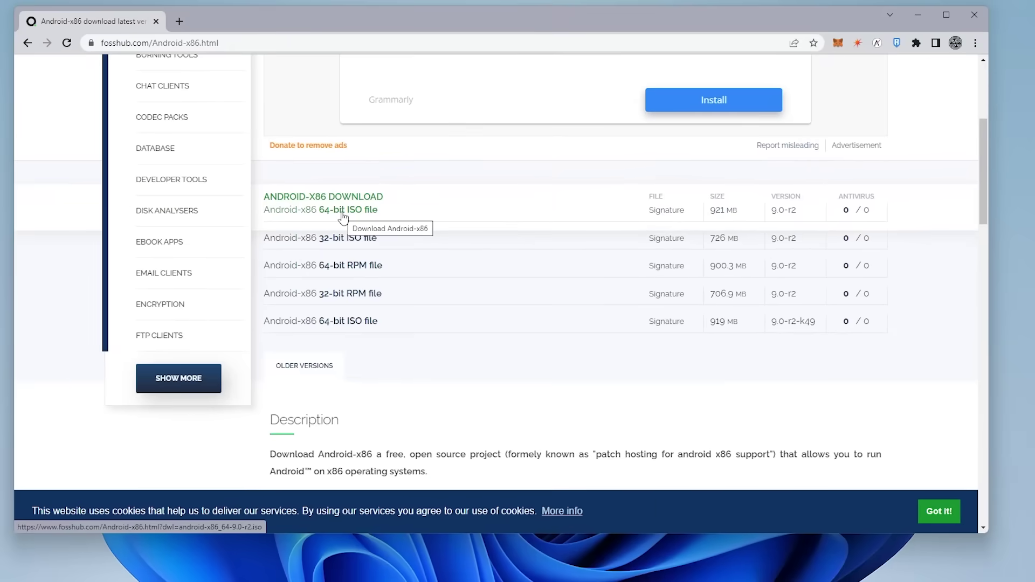
pyautogui.click(343, 216)
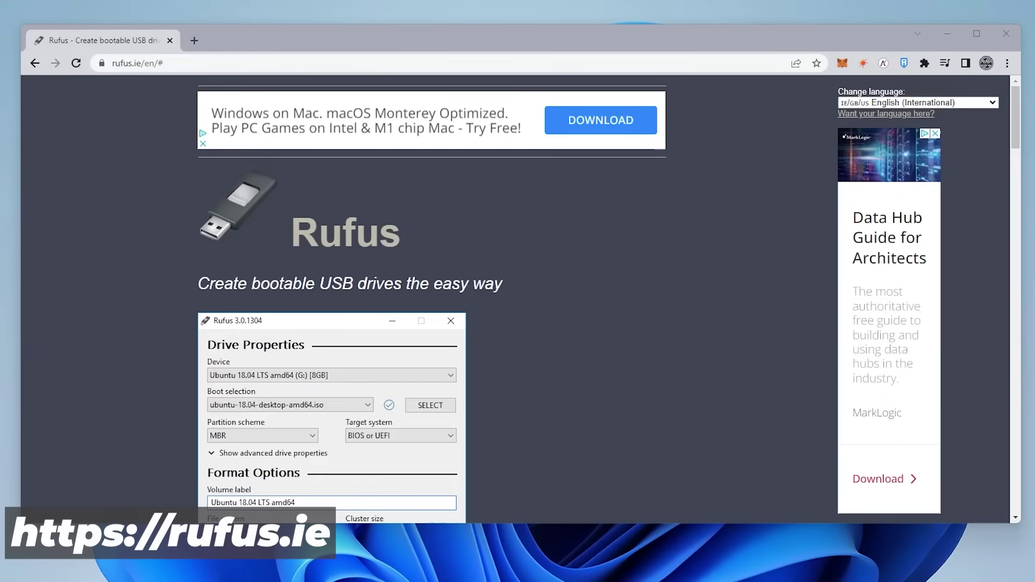
# Download Rufus 3.19 from rufus.ie, launch it and allow online update checks
pyautogui.scroll(-1, 388, 273)
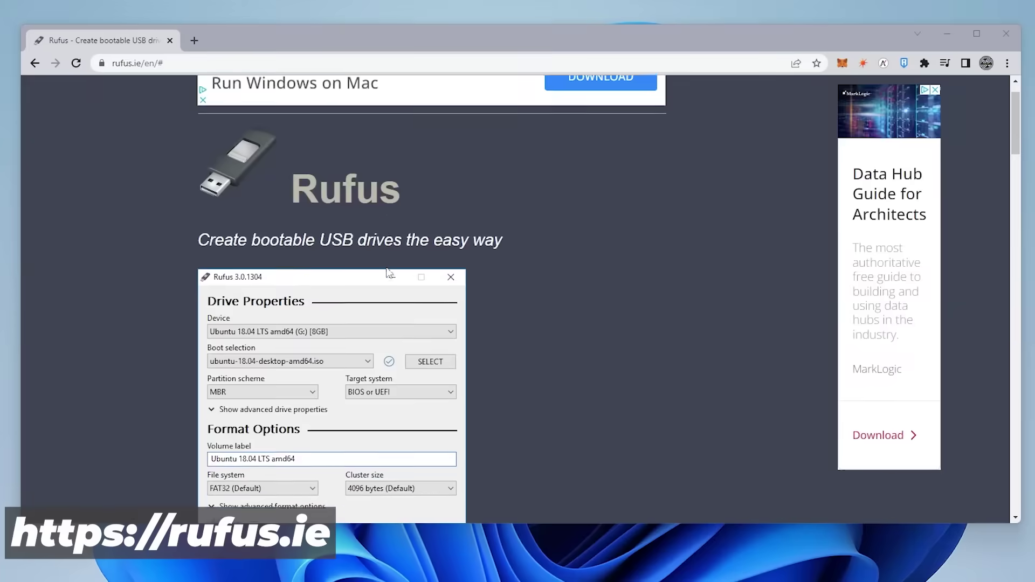
pyautogui.scroll(-5, 387, 269)
pyautogui.scroll(-4, 386, 266)
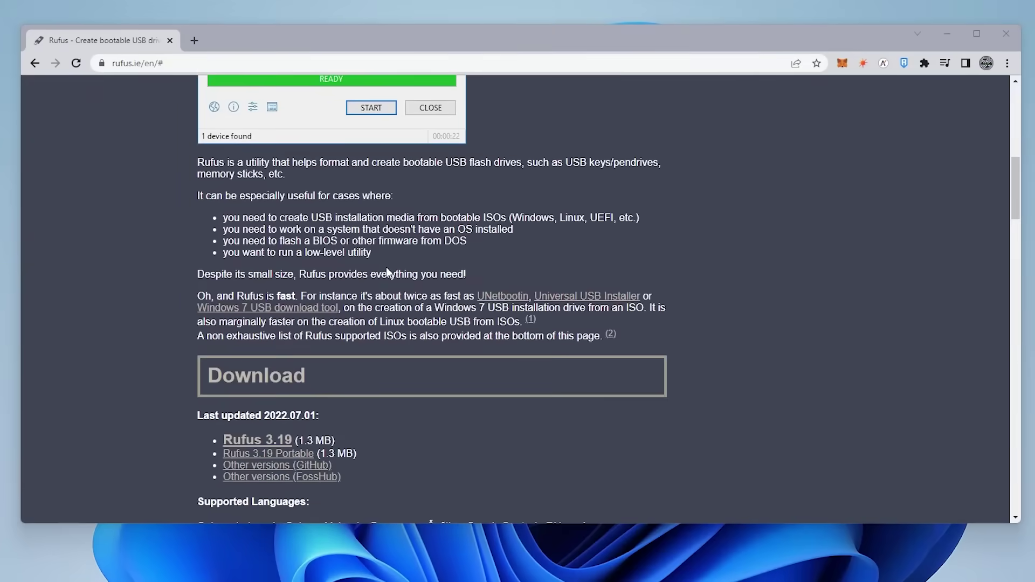
pyautogui.scroll(-1, 386, 267)
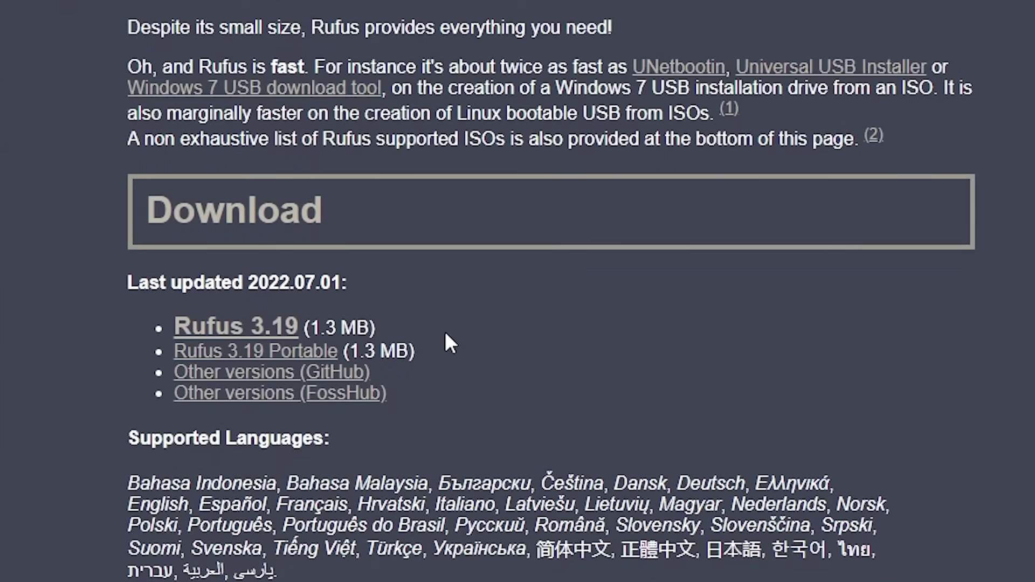
pyautogui.click(252, 330)
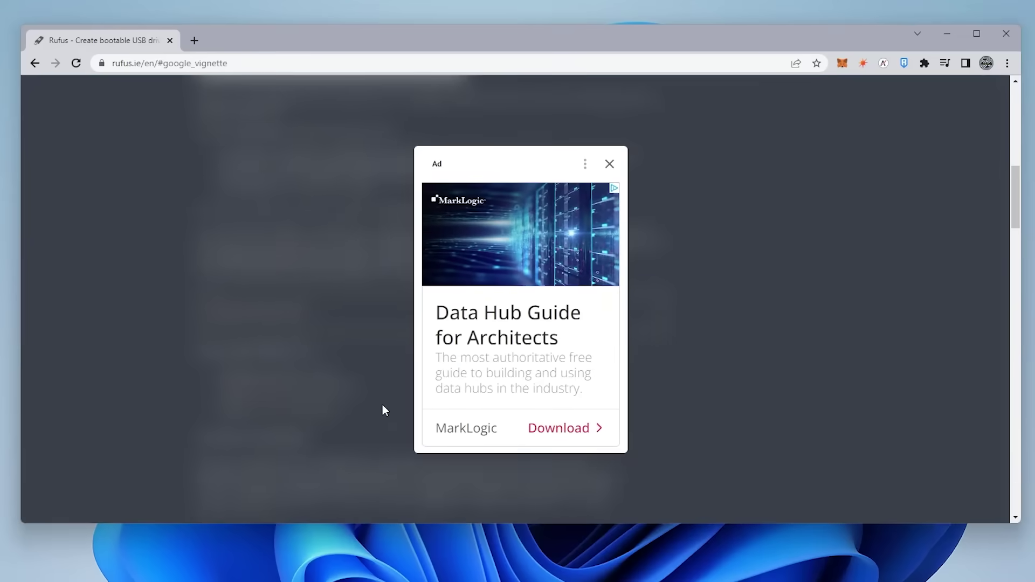
pyautogui.click(384, 410)
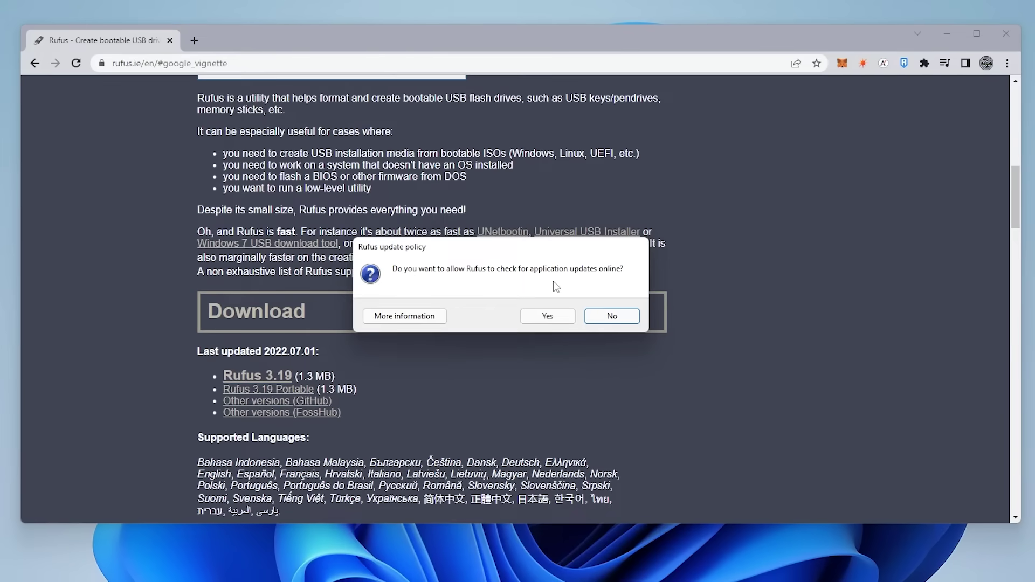
pyautogui.click(556, 318)
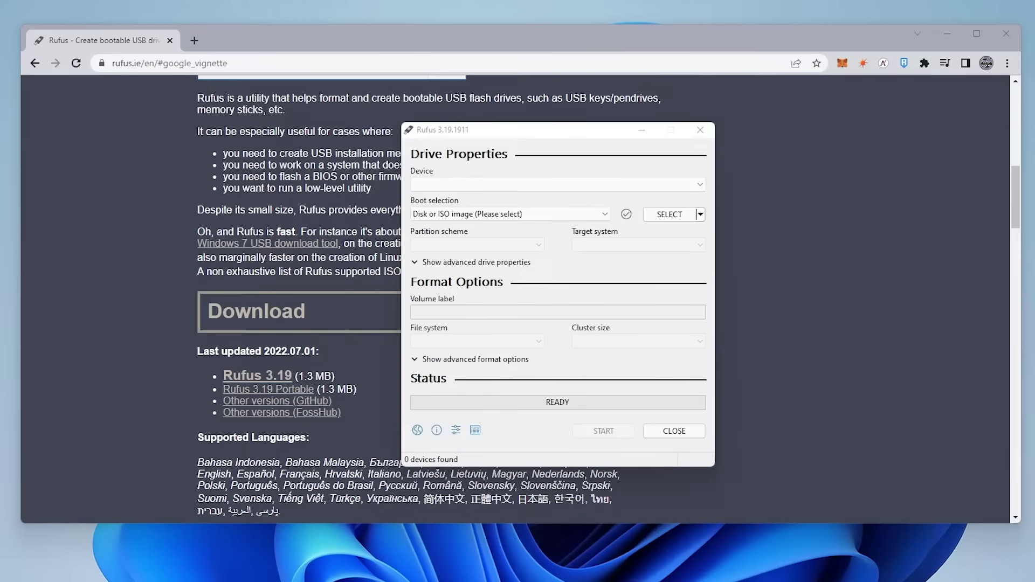
# Load android-x86_64-9.0-r2.iso from the Android folder as Rufus's boot image
pyautogui.click(940, 35)
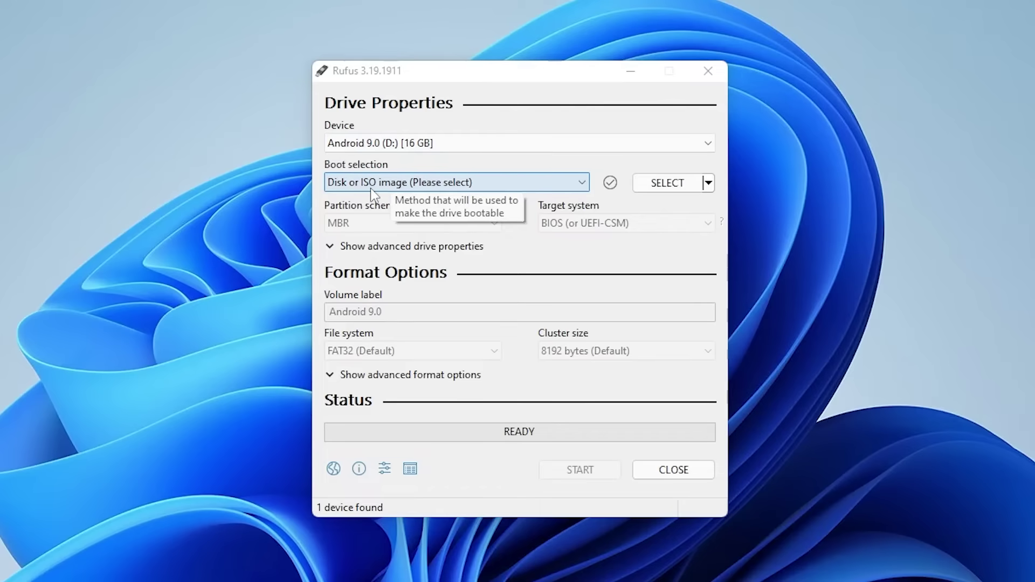
pyautogui.click(668, 183)
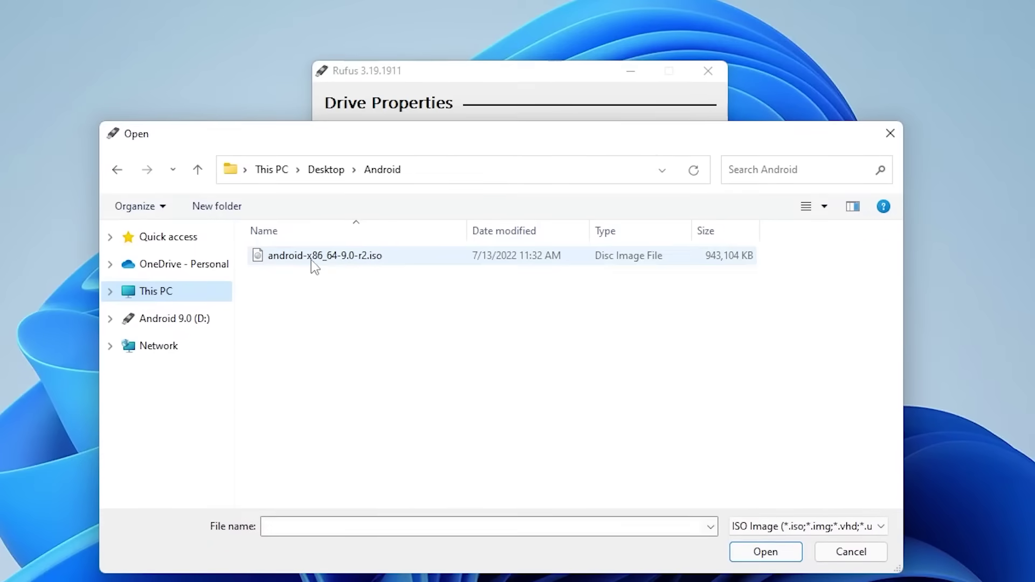
pyautogui.click(326, 261)
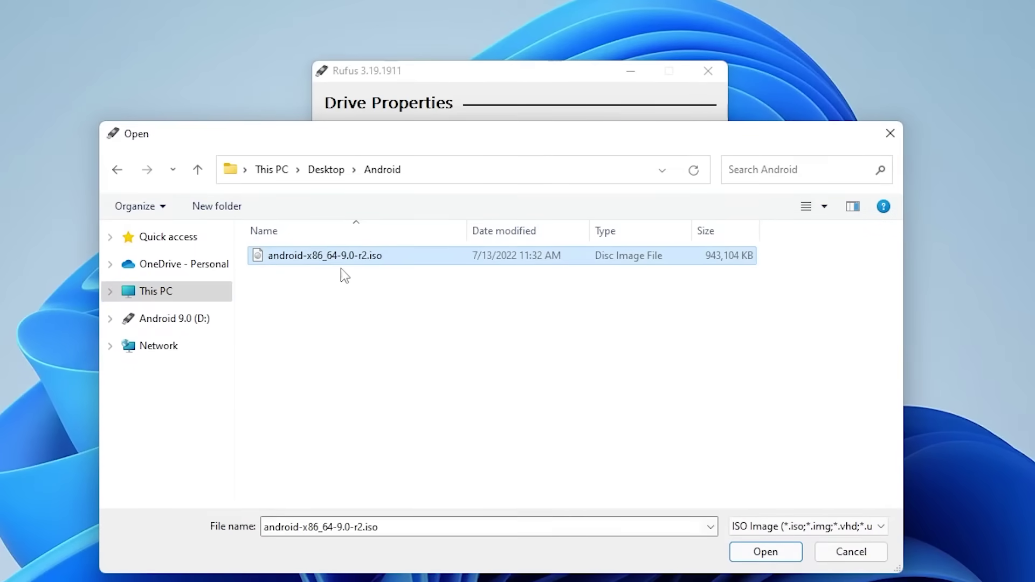
pyautogui.click(764, 553)
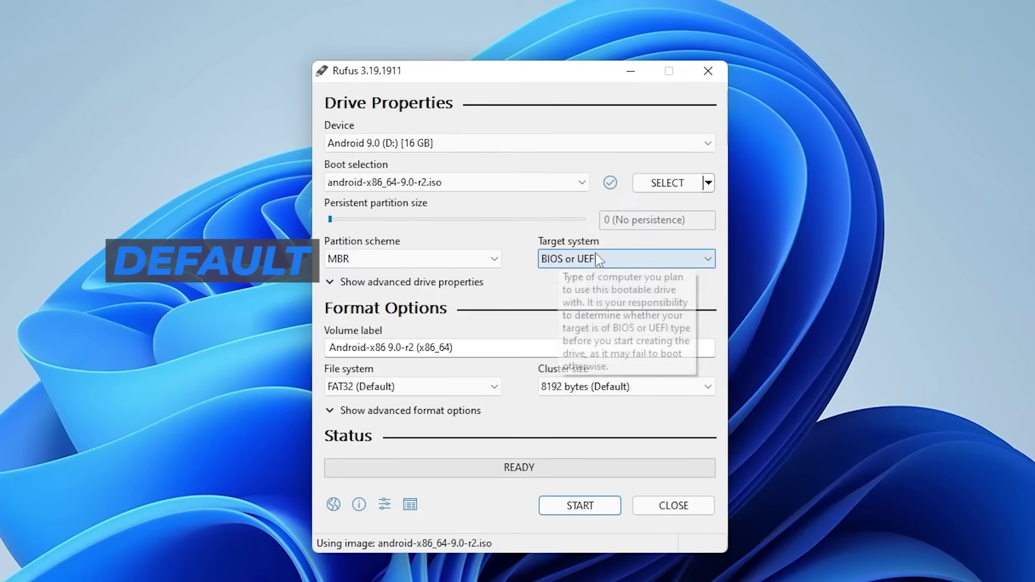
# Change the volume label to 'Android 9' and start writing the drive
pyautogui.moveTo(481, 347); pyautogui.dragTo(268, 357)
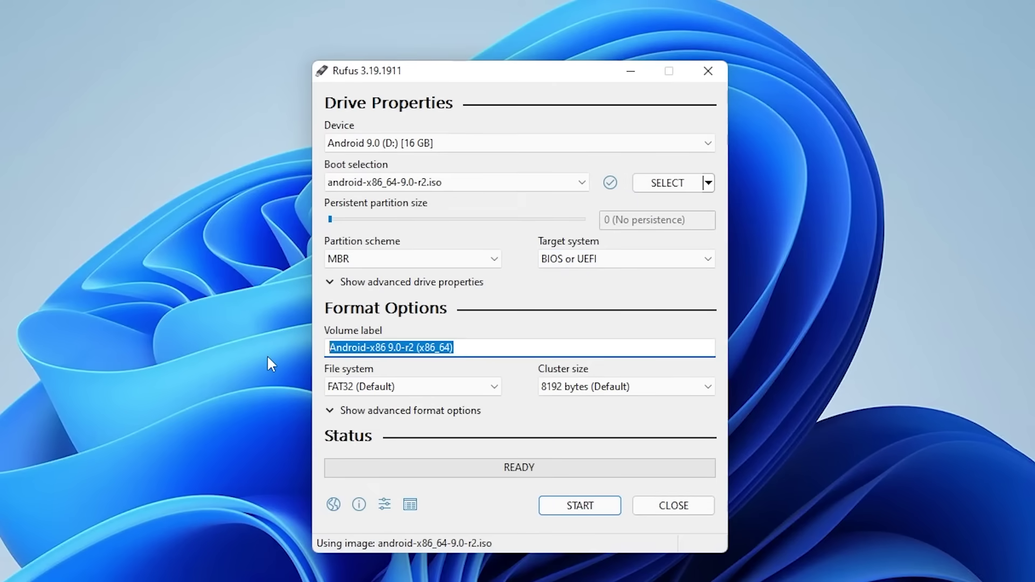
pyautogui.write('Android 9')
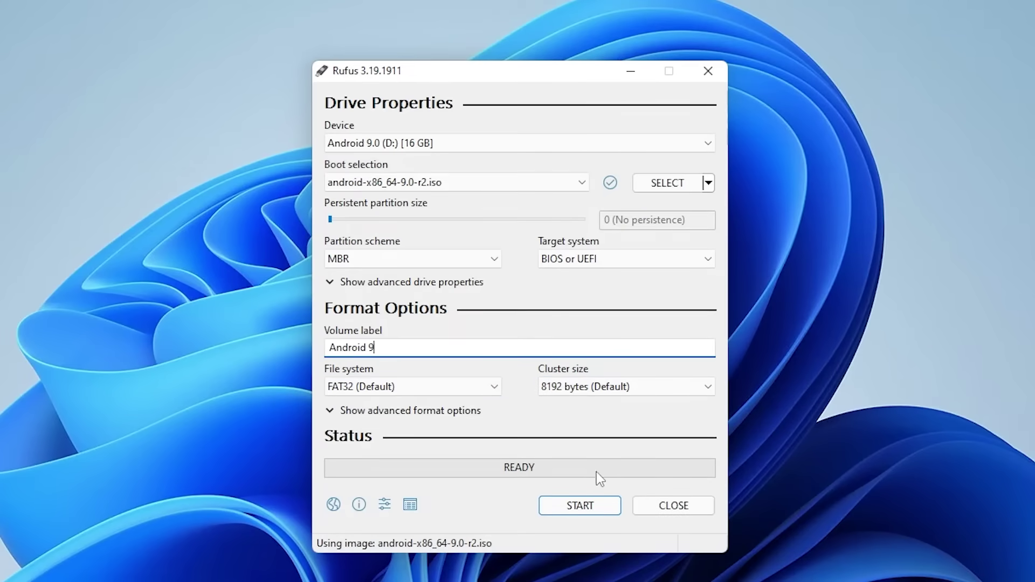
pyautogui.click(583, 509)
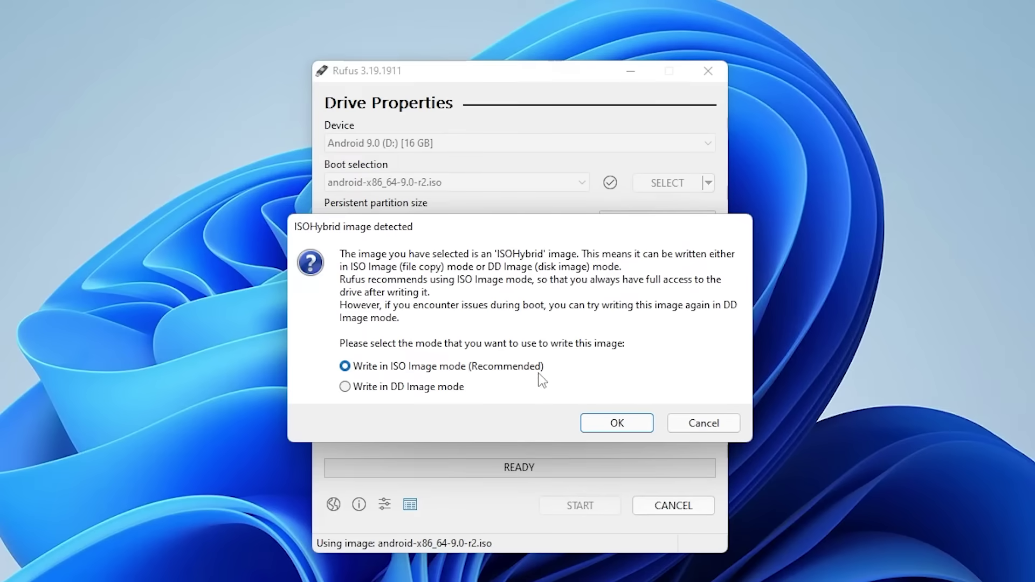
# Write in ISO Image mode and confirm erasing all data on the USB drive
pyautogui.click(617, 424)
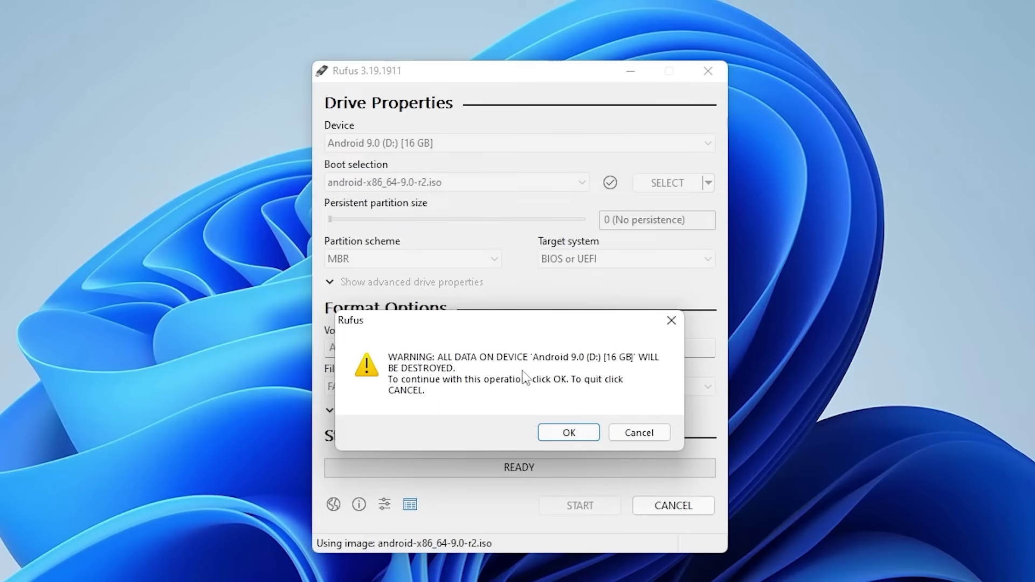
pyautogui.click(569, 433)
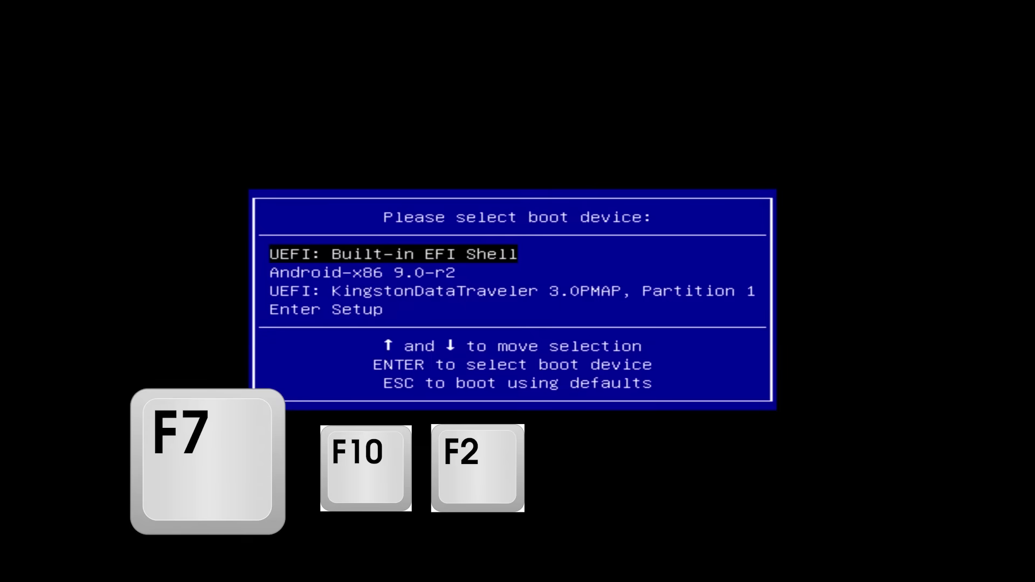
# Boot from 'UEFI: KingstonDataTraveler 3.0PMAP, Partition 1' in the boot menu
pyautogui.press('Down')
pyautogui.press('Down')
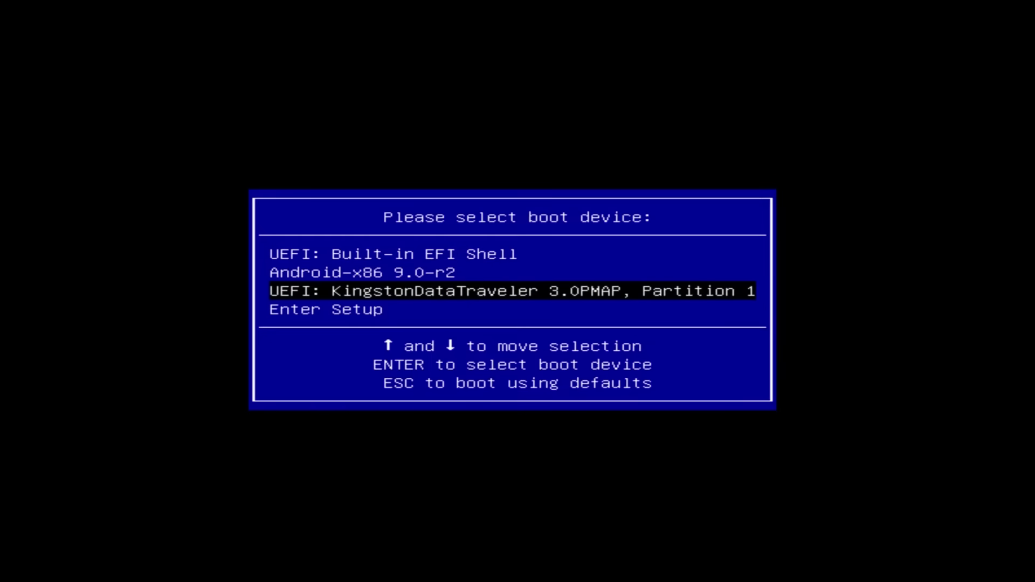
pyautogui.press('Return')
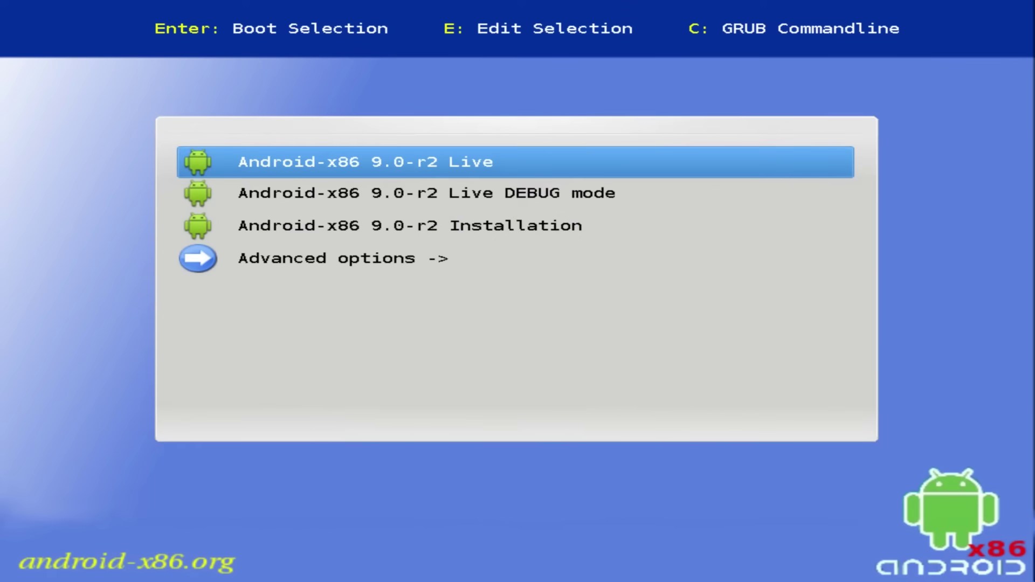
# Choose Installation, then Create/Modify partitions and select the 57.62GB mmcblk0 disk
pyautogui.press('Down')
pyautogui.press('Down')
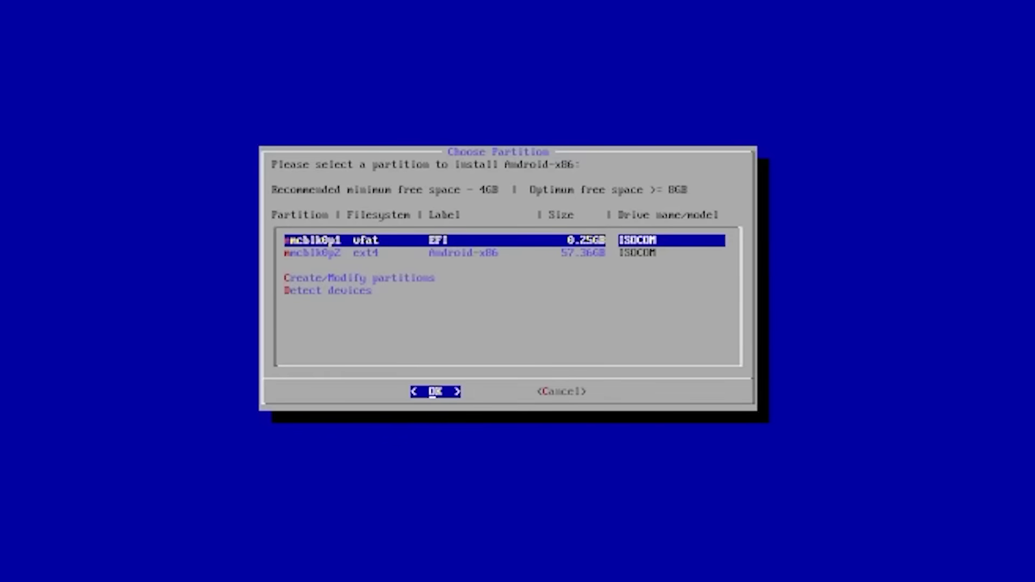
pyautogui.press('Down')
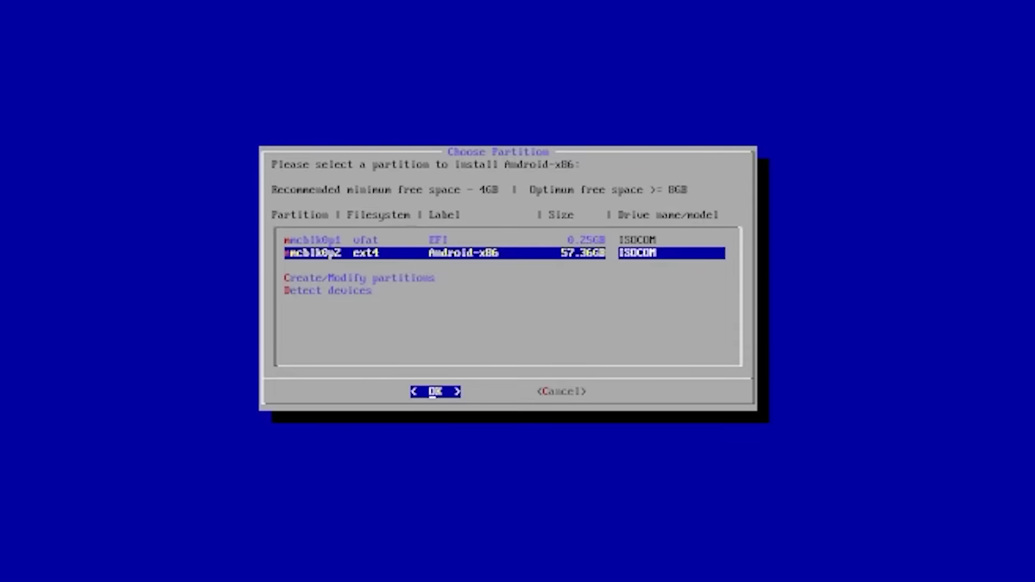
pyautogui.press('Down')
pyautogui.press('Return')
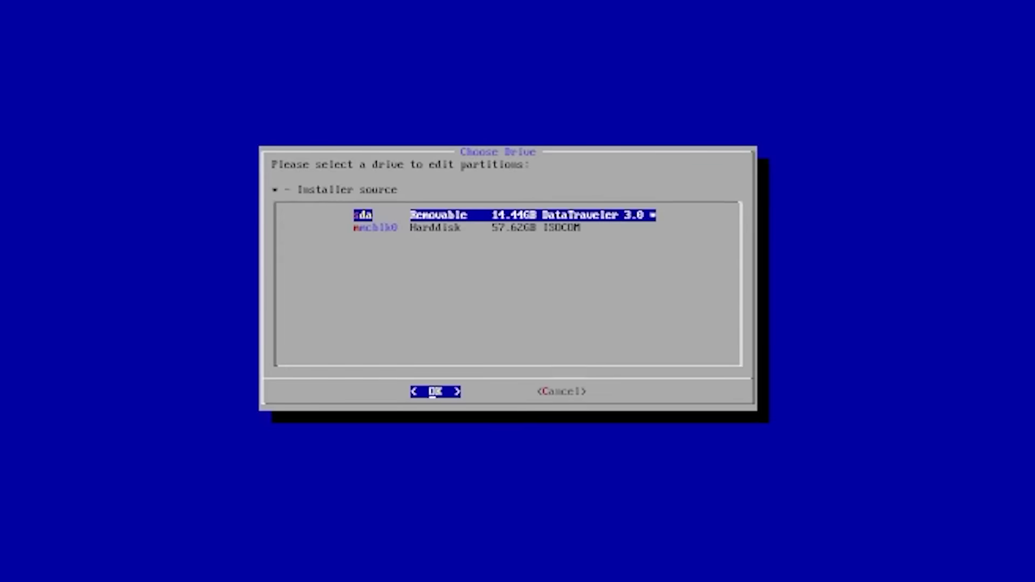
pyautogui.press('Down')
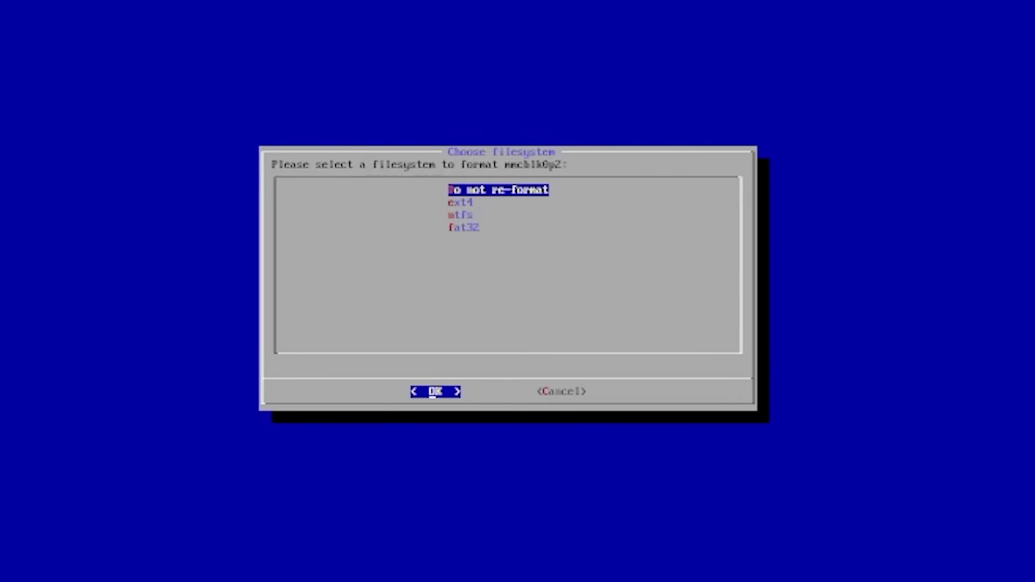
# Confirm ext4 formatting of mmcblk0p2, accept EFI GRUB2 and delete old Android-x86 boot entries
pyautogui.press('Down')
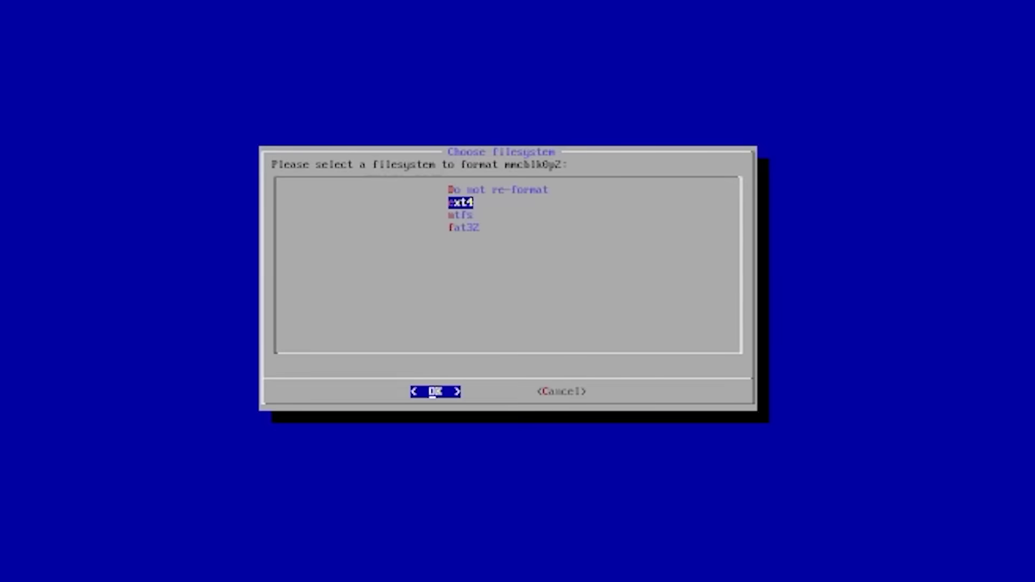
pyautogui.press('Return')
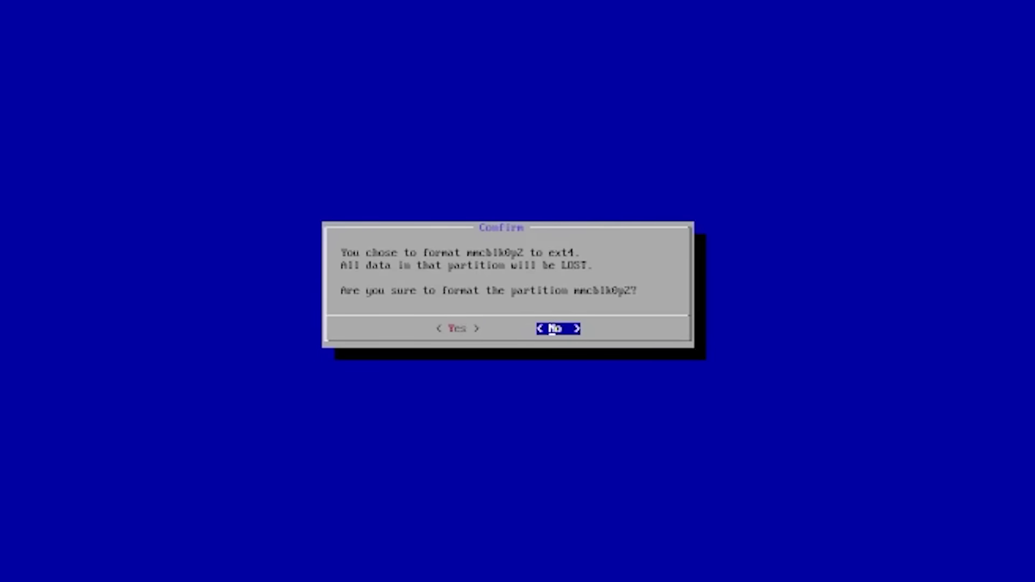
pyautogui.press('Left')
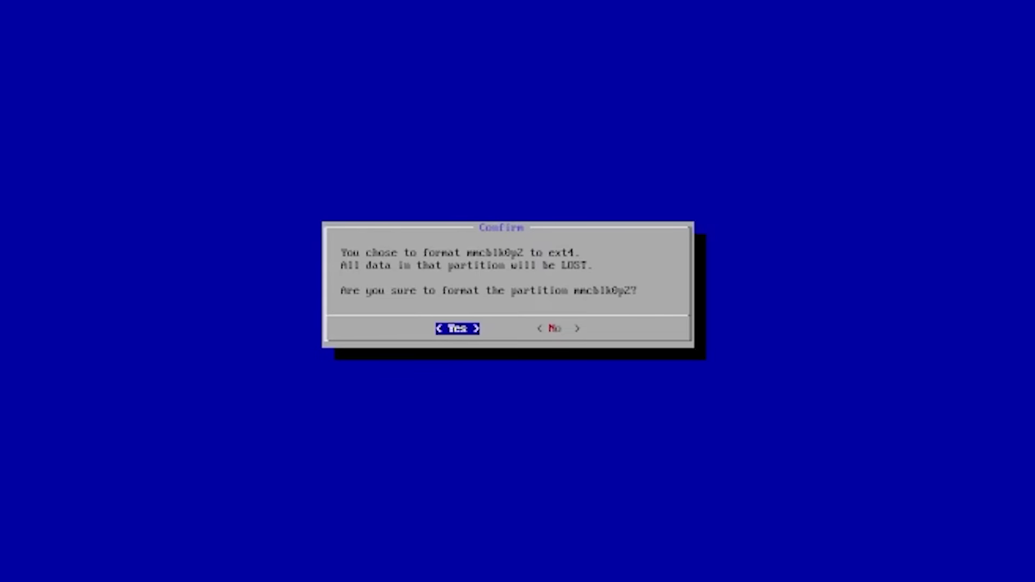
pyautogui.press('Return')
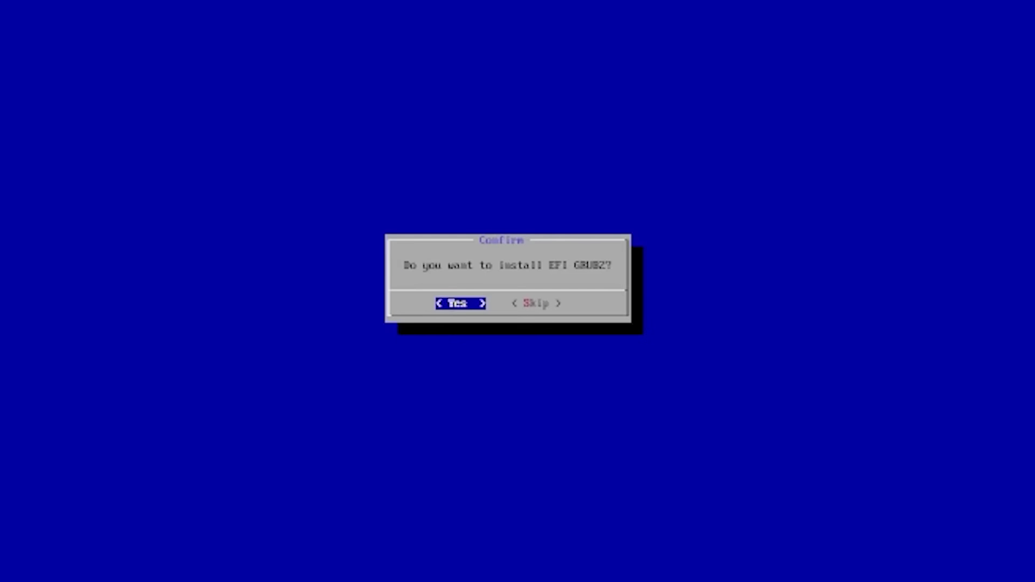
pyautogui.press('Return')
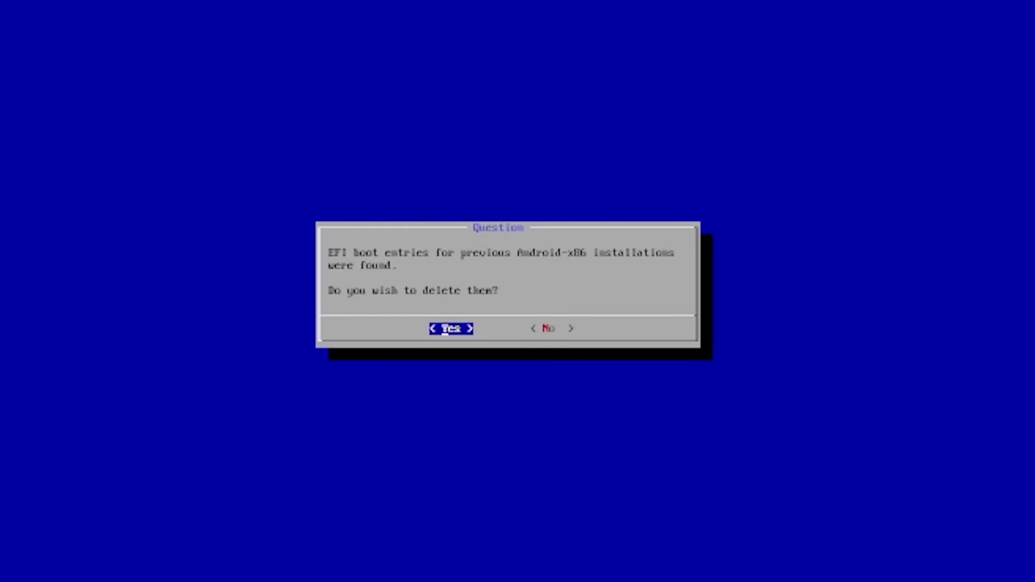
pyautogui.press('Return')
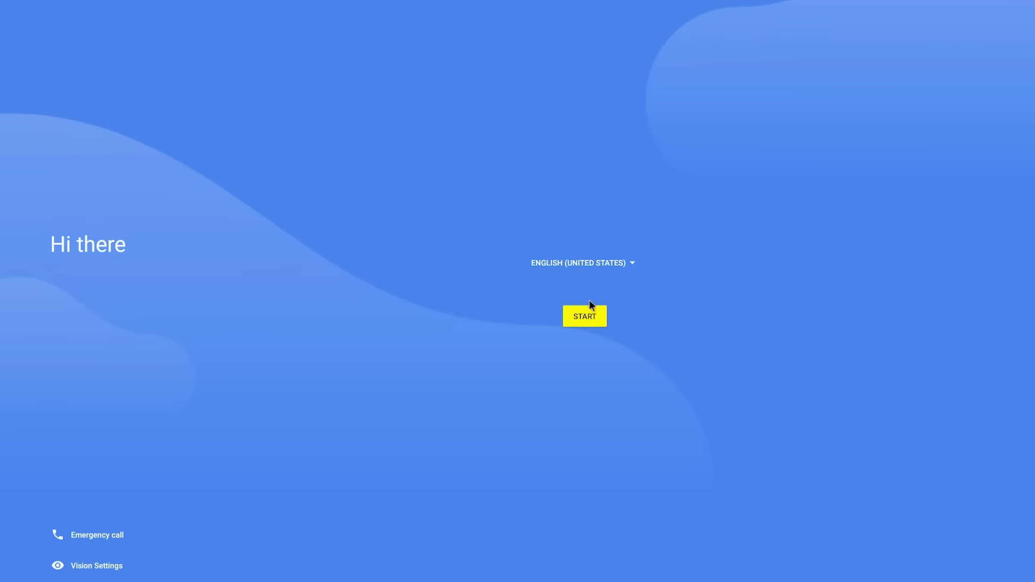
# Begin setup in English (United States) from the Hi there welcome screen
pyautogui.click(588, 317)
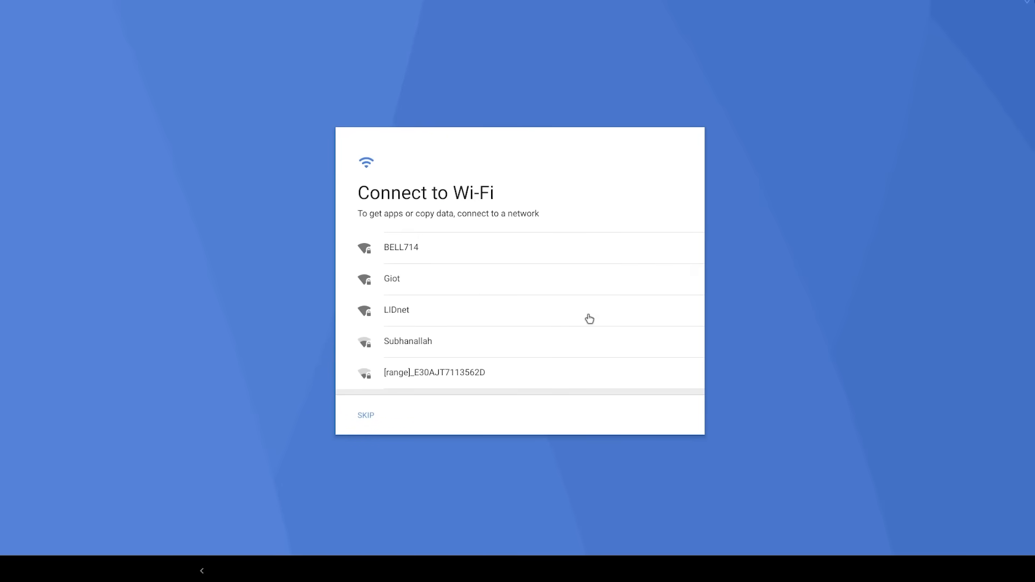
# Connect to the Giot Wi-Fi network and let the update check finish
pyautogui.click(573, 284)
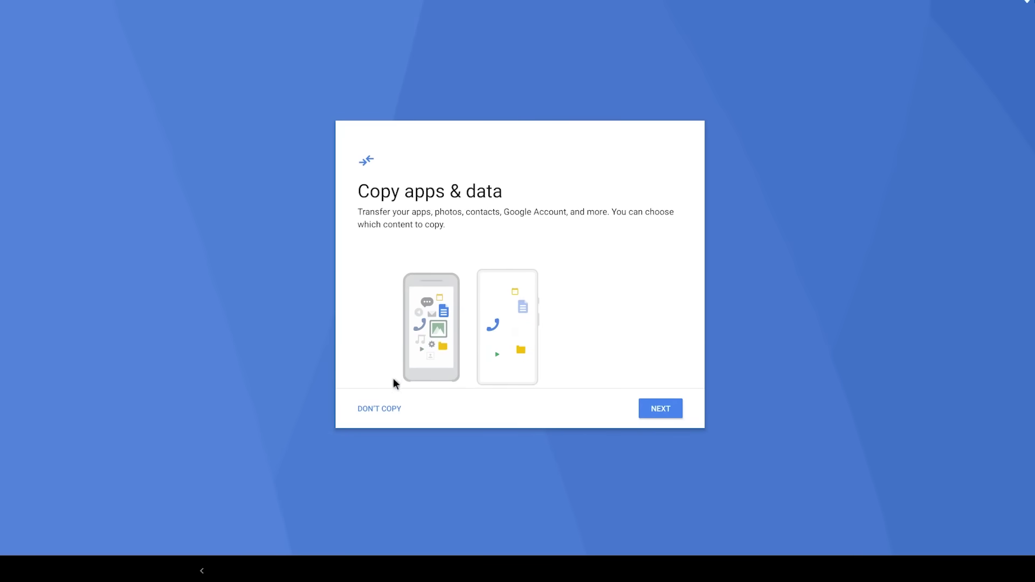
# Skip copying apps and data, accept Google's terms, and turn off Drive backup
pyautogui.click(389, 408)
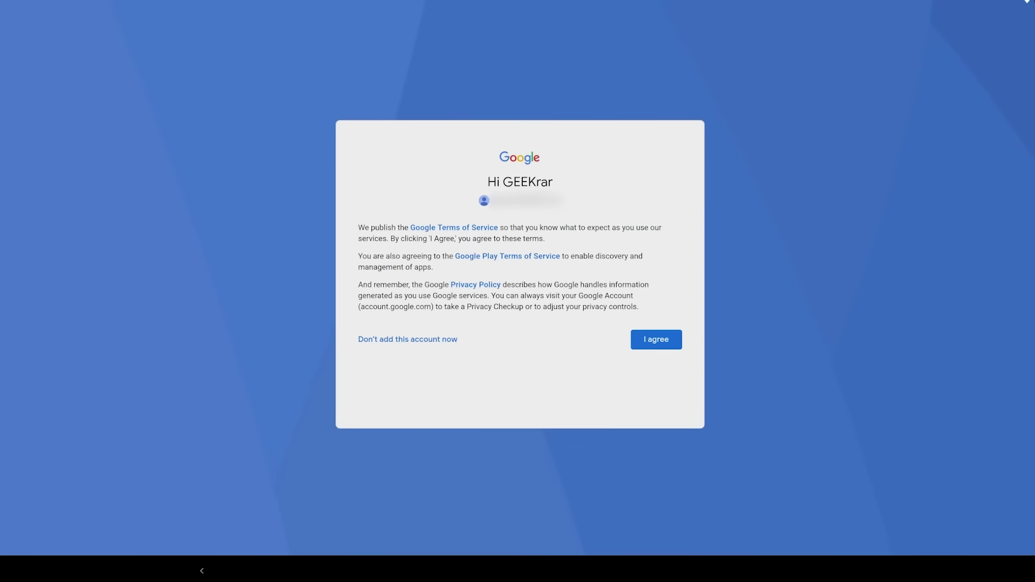
pyautogui.click(645, 341)
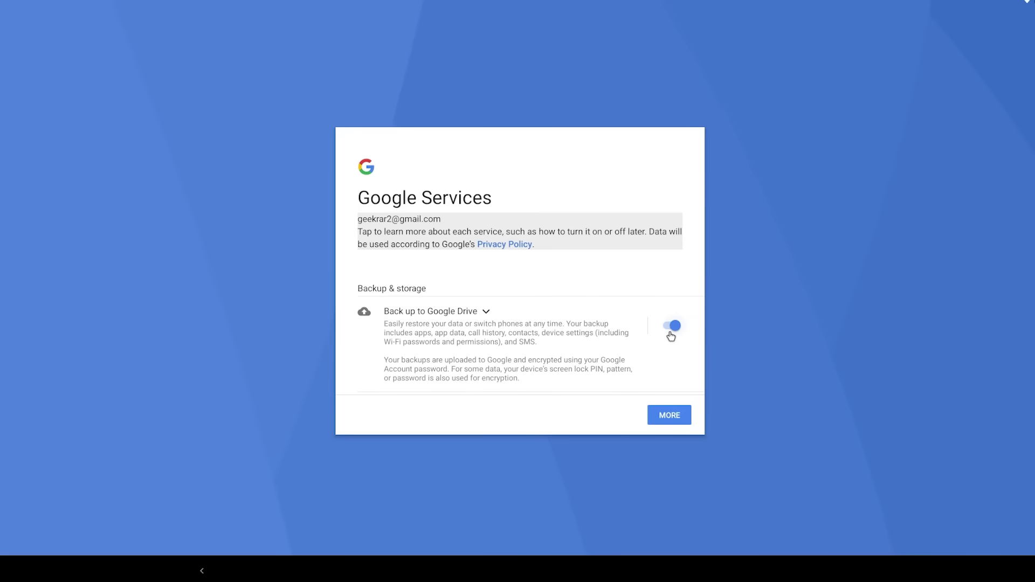
pyautogui.click(671, 327)
# Turn off location use and usage-data sharing, then accept the Google services settings
pyautogui.click(668, 414)
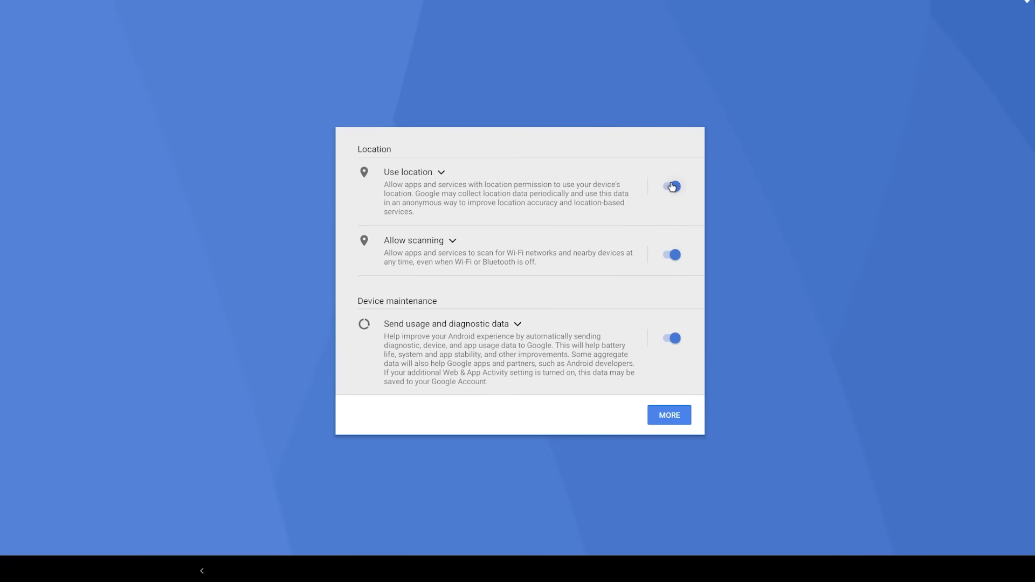
pyautogui.click(673, 187)
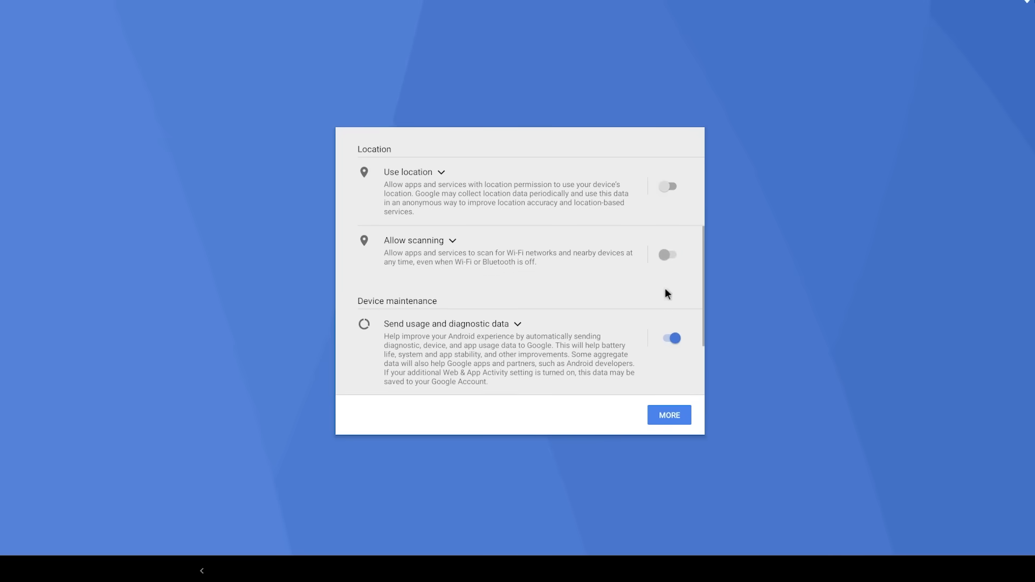
pyautogui.click(672, 338)
pyautogui.click(669, 415)
pyautogui.click(669, 416)
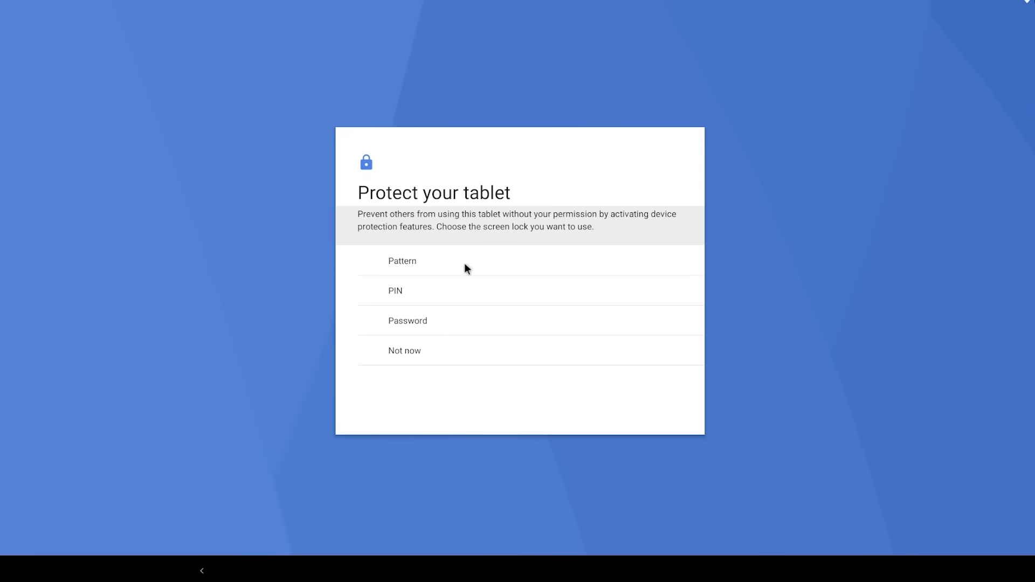
# Skip screen lock, Google Pay and extra setup, then choose Quickstep as the home app
pyautogui.click(419, 352)
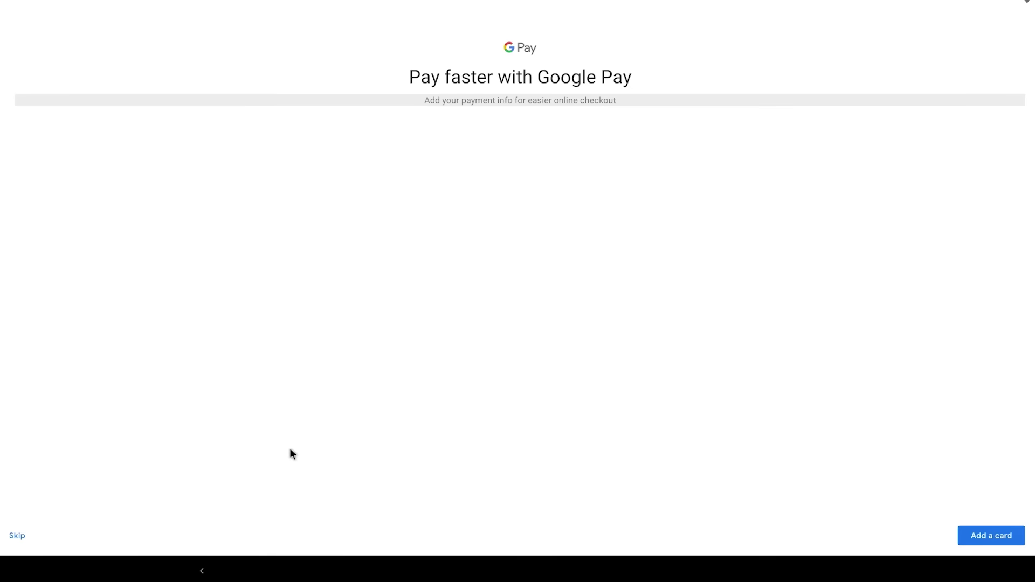
pyautogui.click(21, 536)
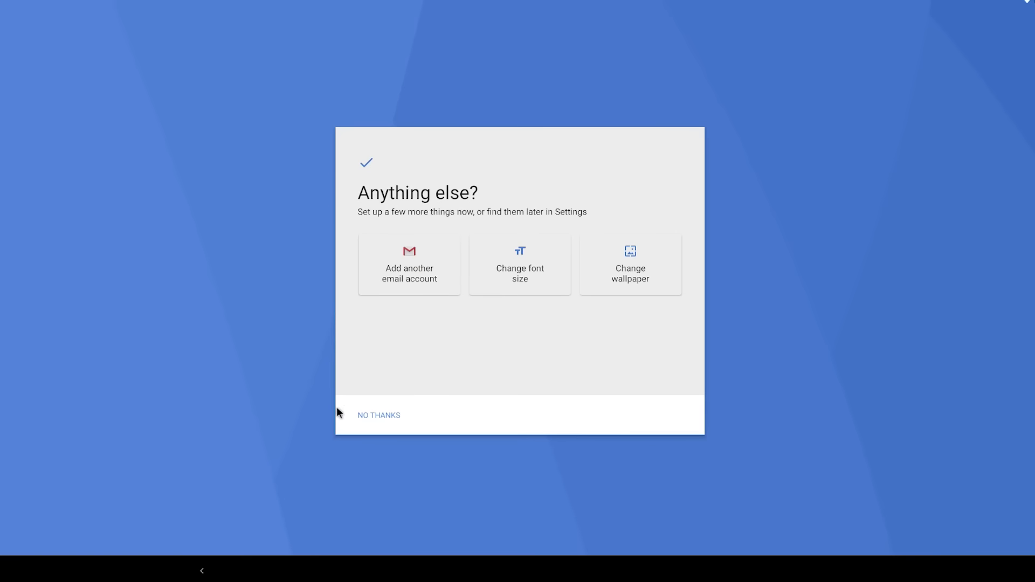
pyautogui.click(368, 417)
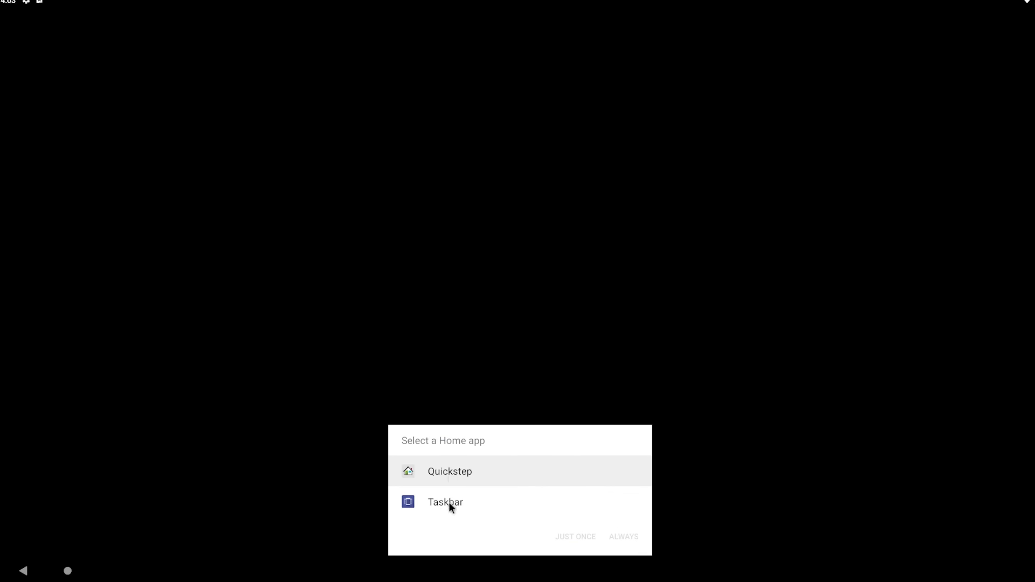
pyautogui.click(473, 479)
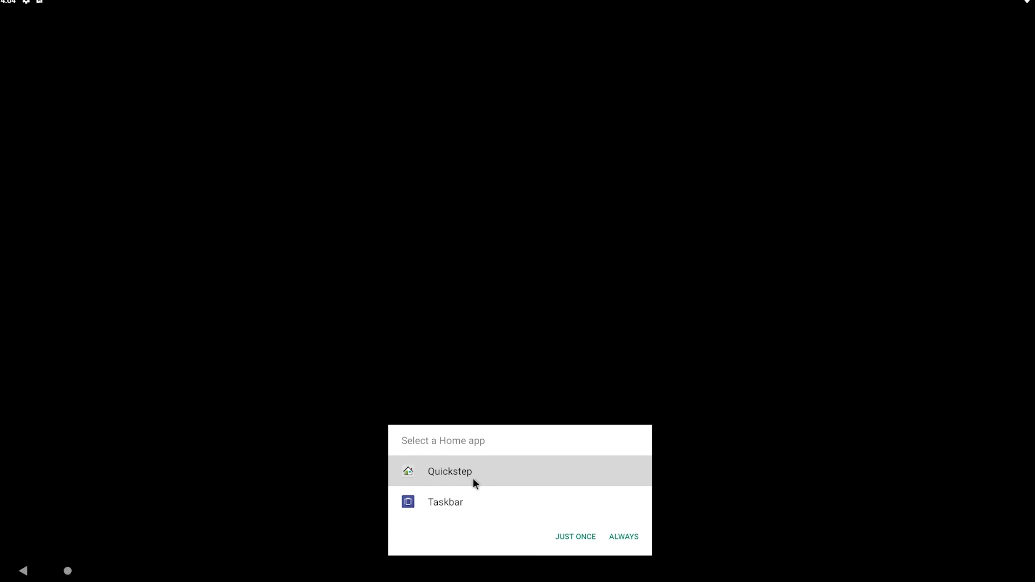